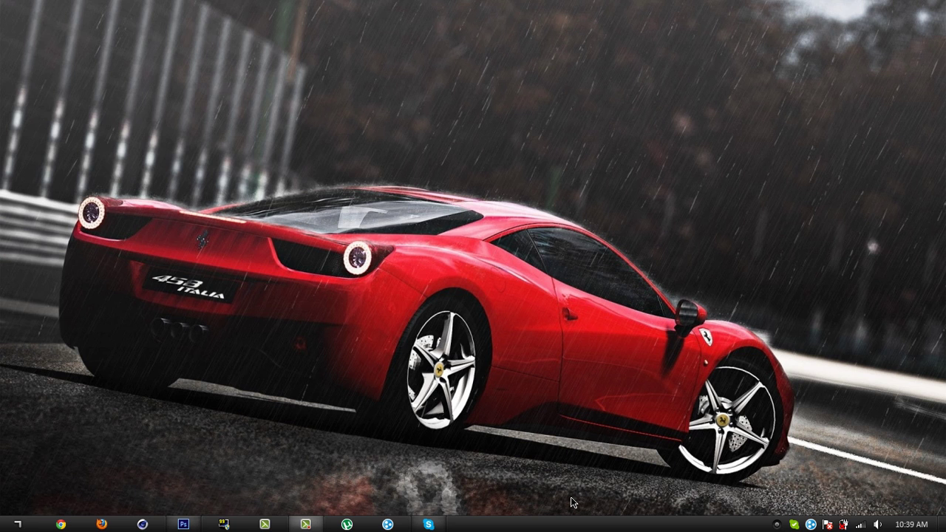
click(184, 524)
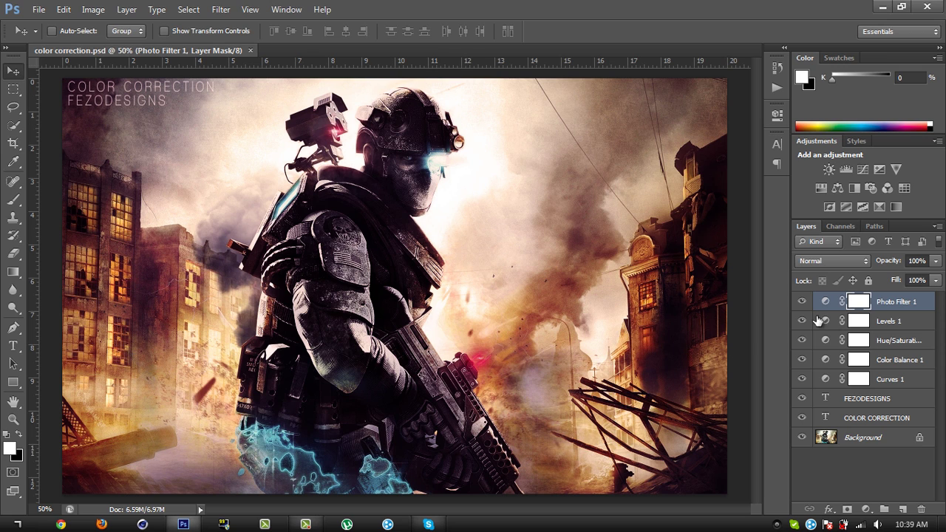
drag(802, 301, 803, 419)
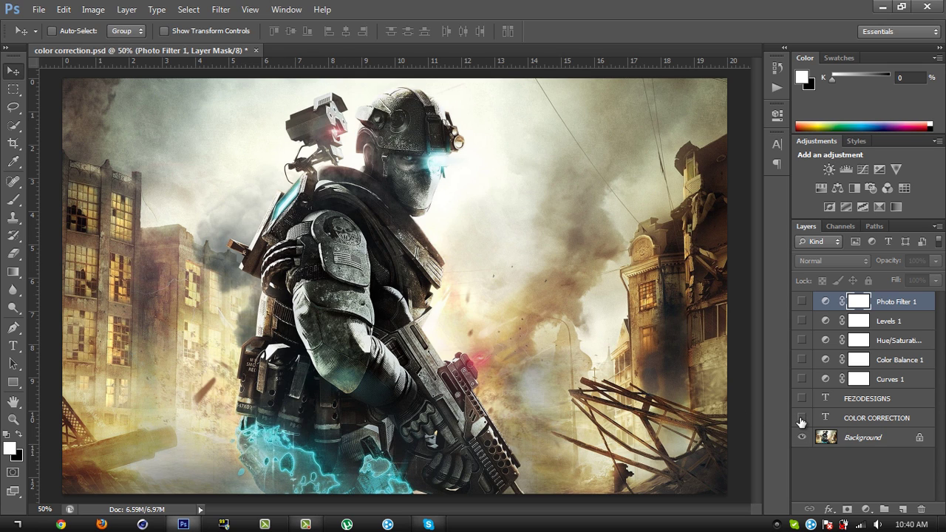
drag(801, 421, 802, 300)
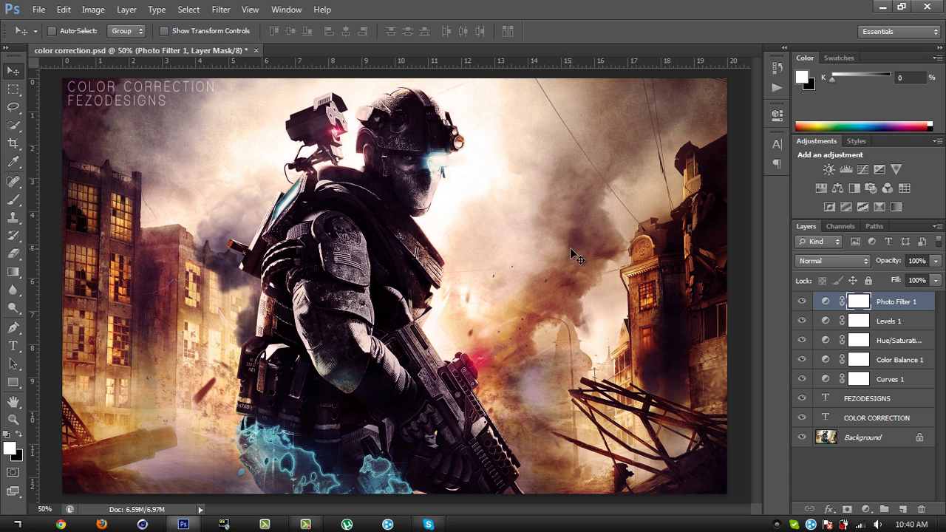
Delete the five adjustment layers from Curves 1 through Photo Filter 1, keeping the titles and Background
click(892, 383)
shift+click(916, 309)
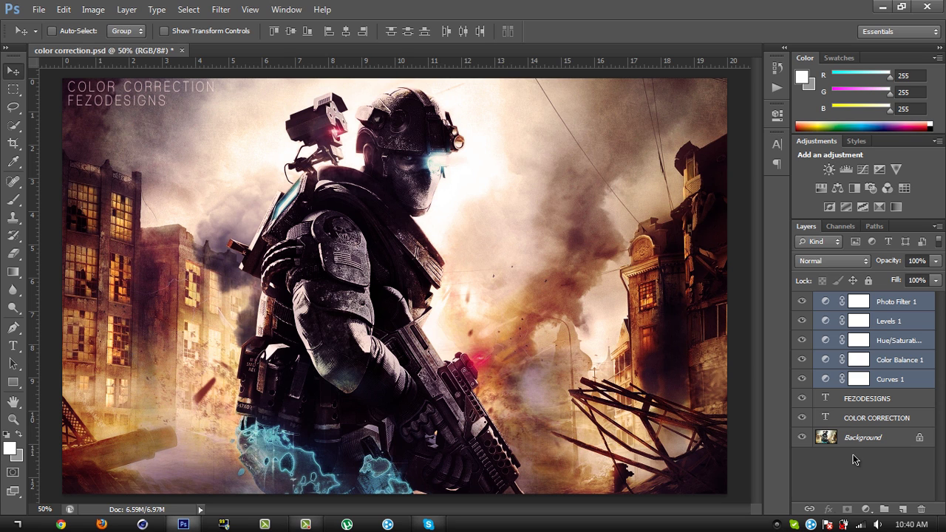
key(Delete)
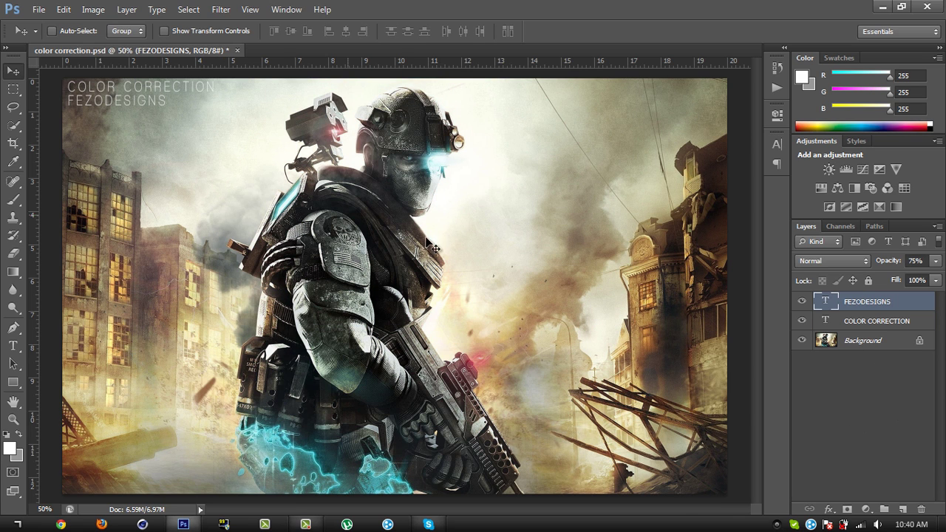
click(38, 10)
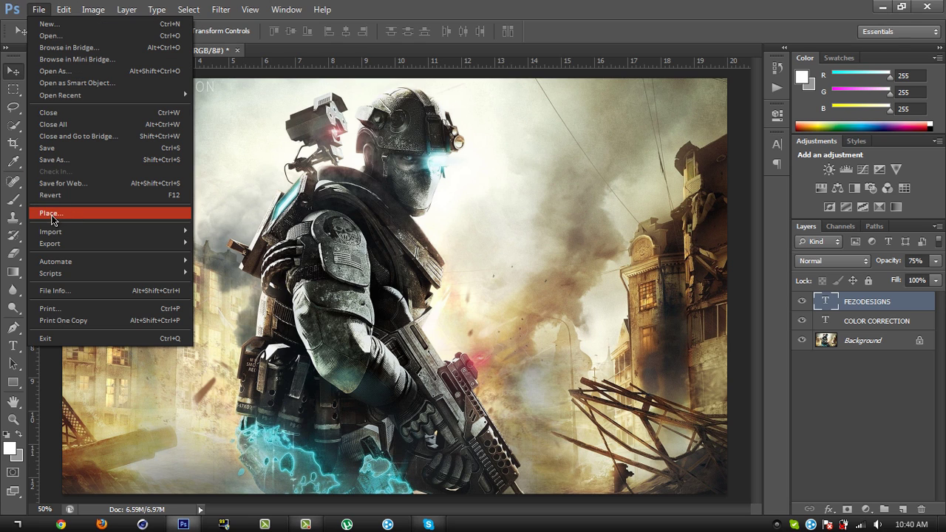
click(496, 6)
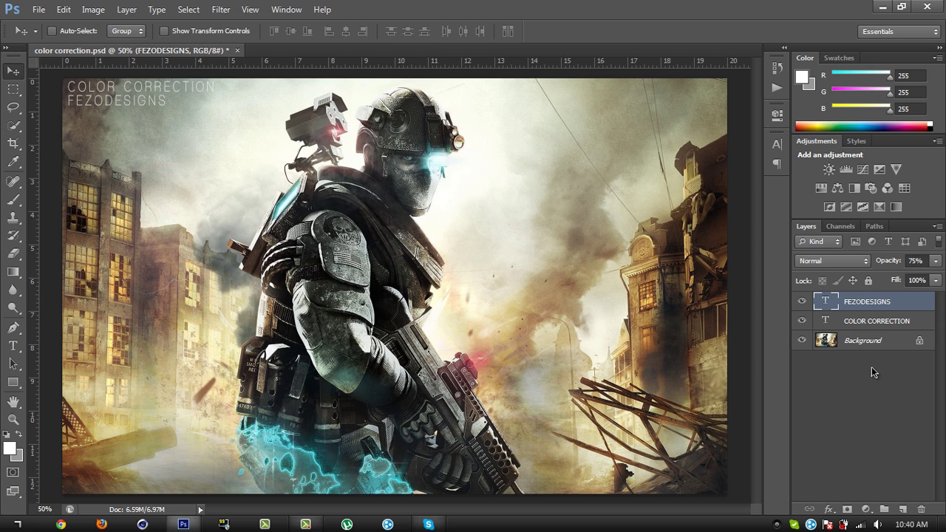
Add a Curves adjustment layer with two points pulled down to darken midtones and shadows
click(863, 169)
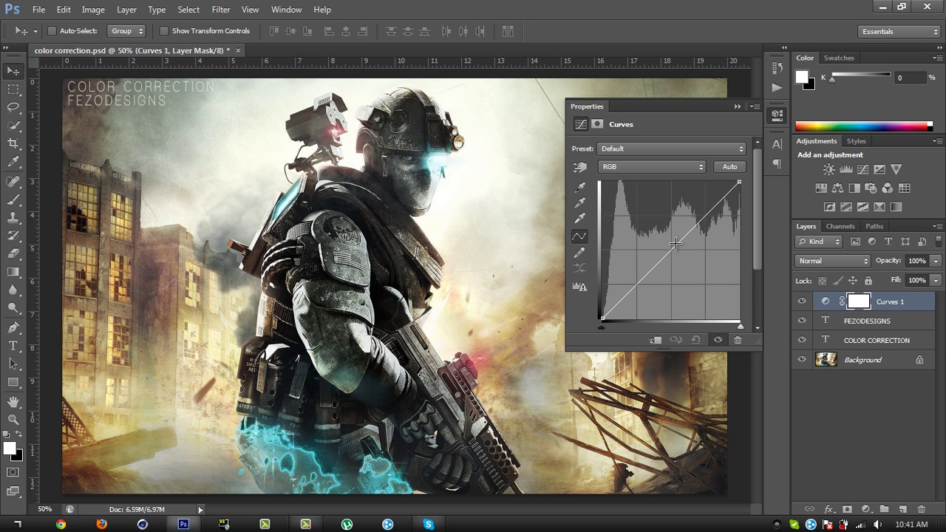
drag(677, 243, 681, 246)
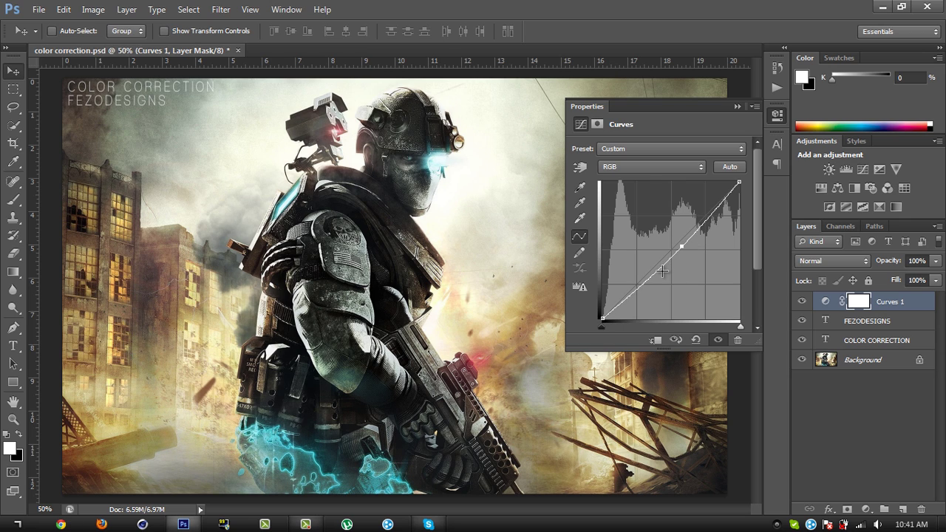
drag(659, 269, 662, 272)
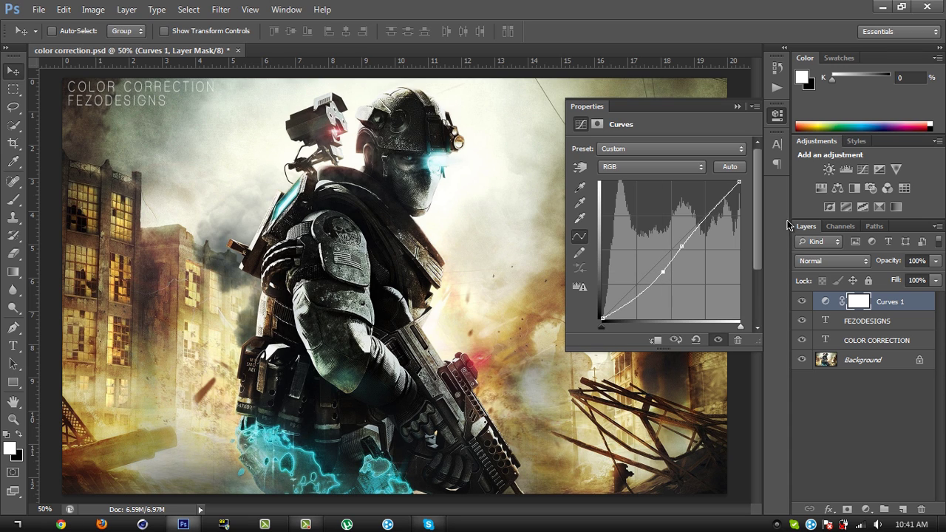
click(737, 107)
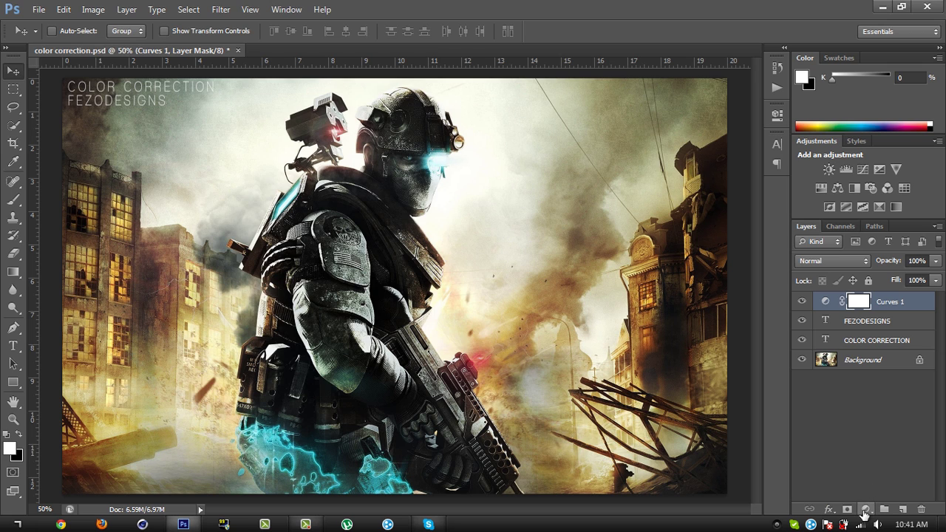
Add a Color Balance adjustment layer with the Yellow/Blue midtone value at +25
click(867, 509)
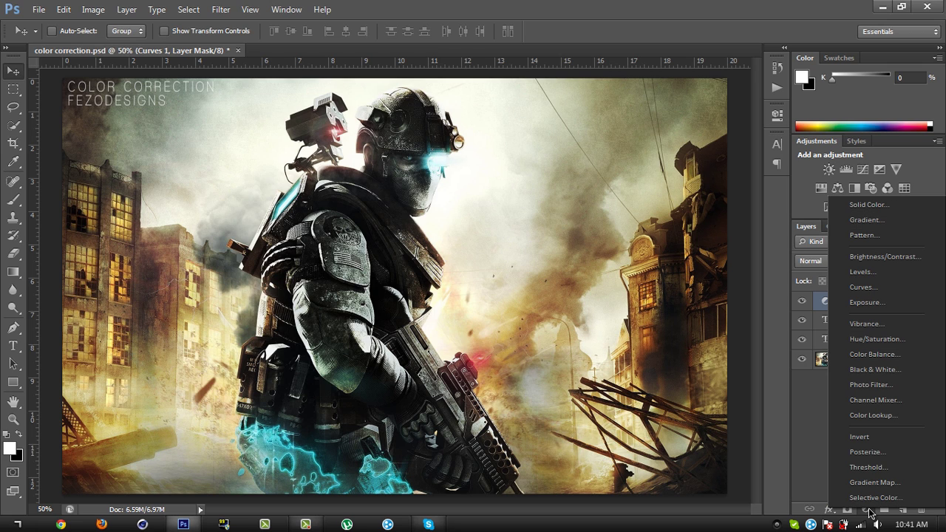
click(871, 357)
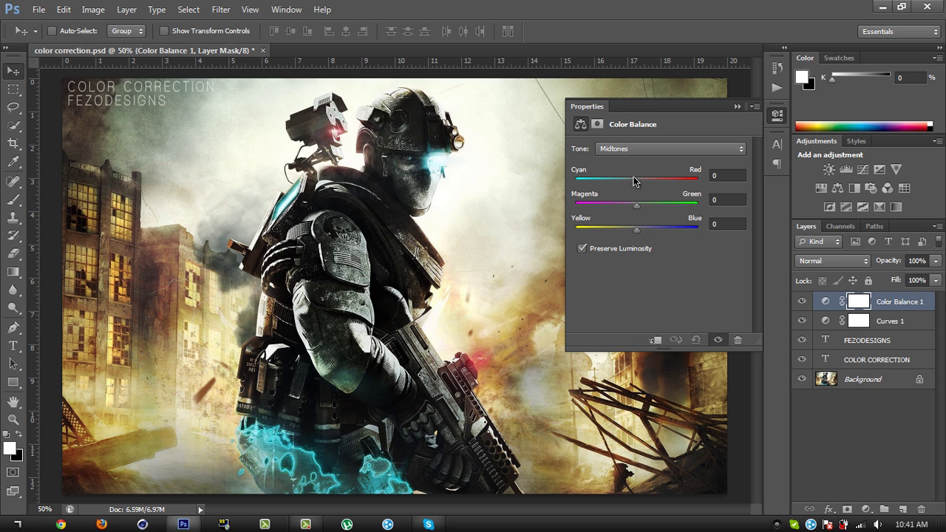
drag(637, 229, 655, 233)
drag(725, 225, 716, 224)
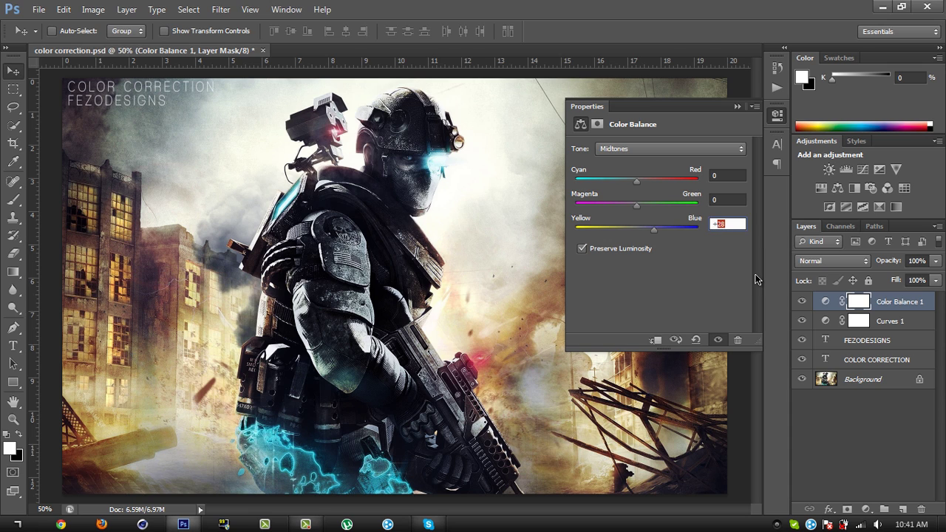
text(25)
click(721, 199)
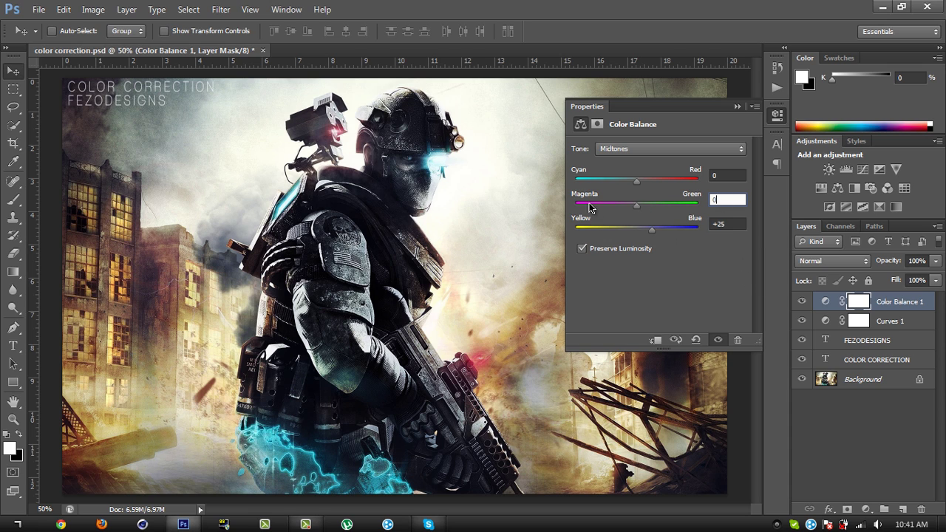
text(-2)
Set Magenta/Green to -20 and Cyan/Red to +25, then toggle the layer to compare
drag(631, 207, 626, 207)
double_click(720, 199)
text(-2)
double_click(718, 176)
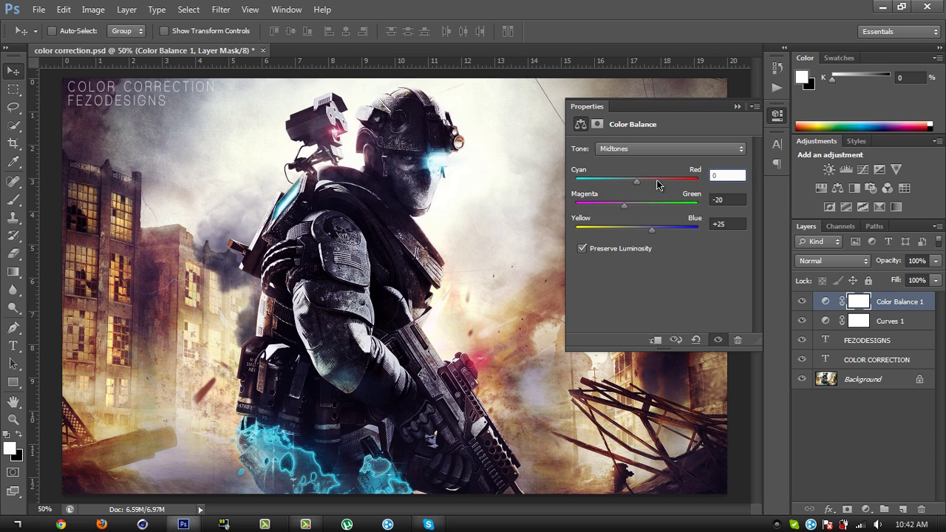
double_click(730, 175)
text(+)
text(25)
double_click(740, 199)
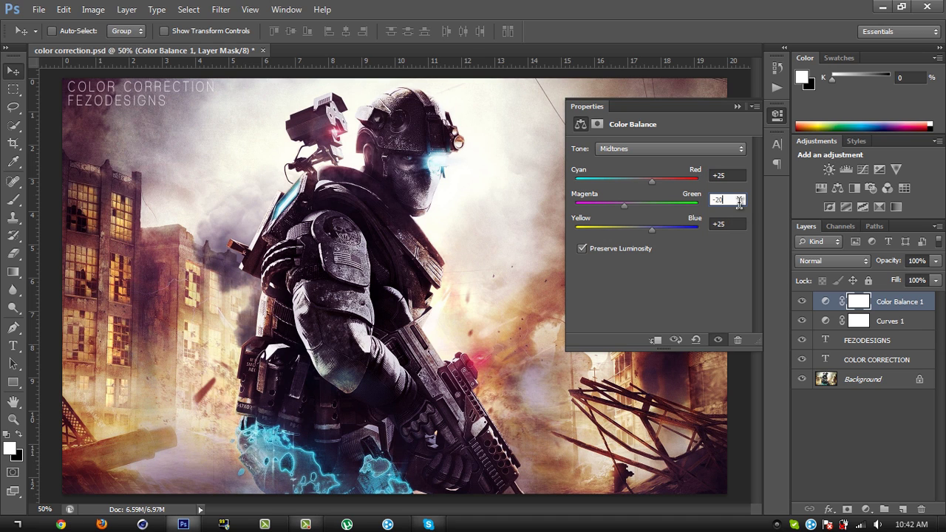
click(737, 107)
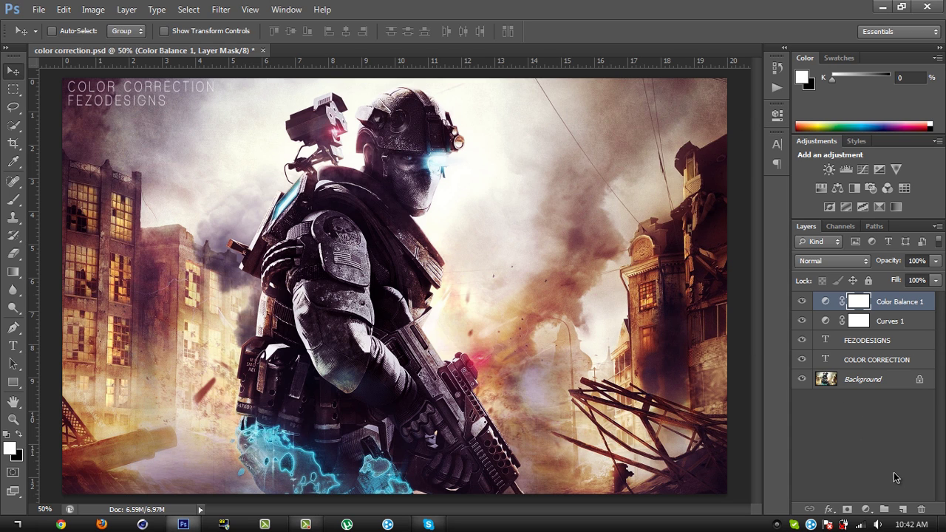
click(802, 301)
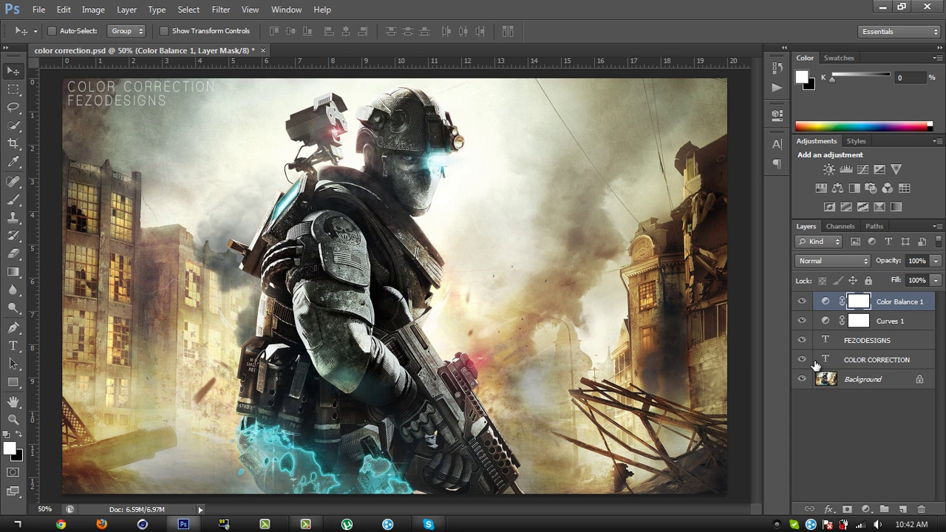
click(801, 301)
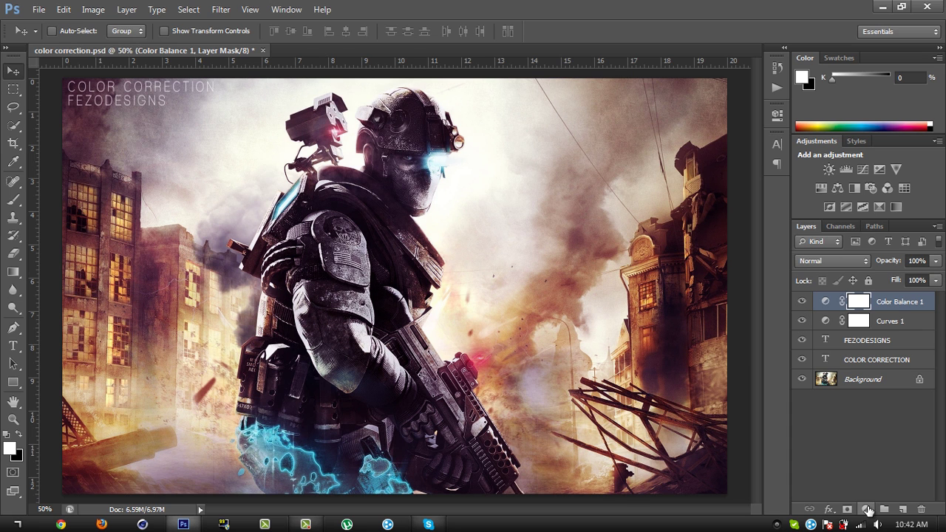
Add a Levels adjustment layer with the midtone gamma set to 0.90
click(867, 509)
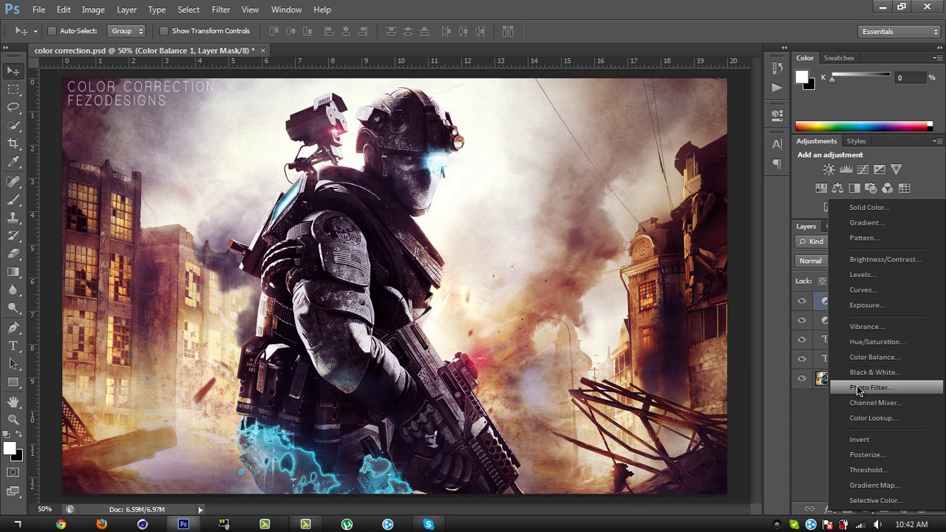
click(891, 274)
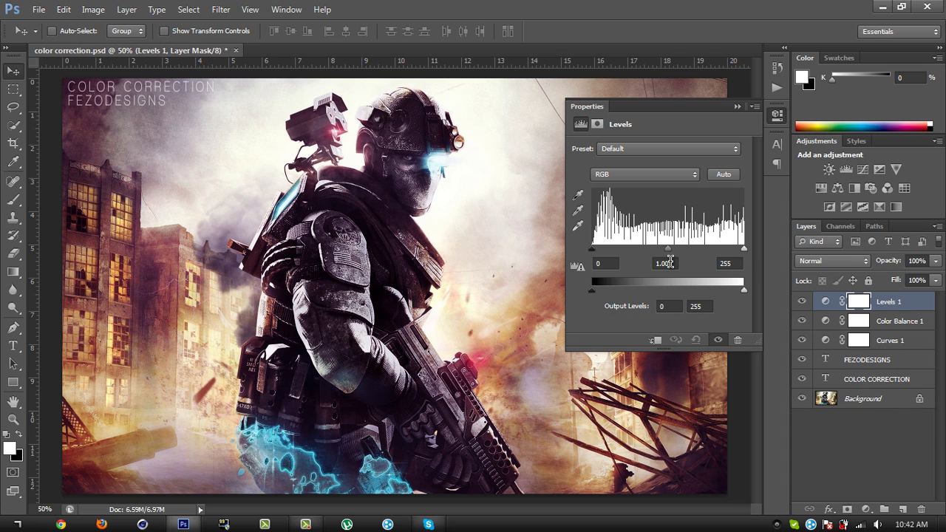
double_click(657, 262)
text(90)
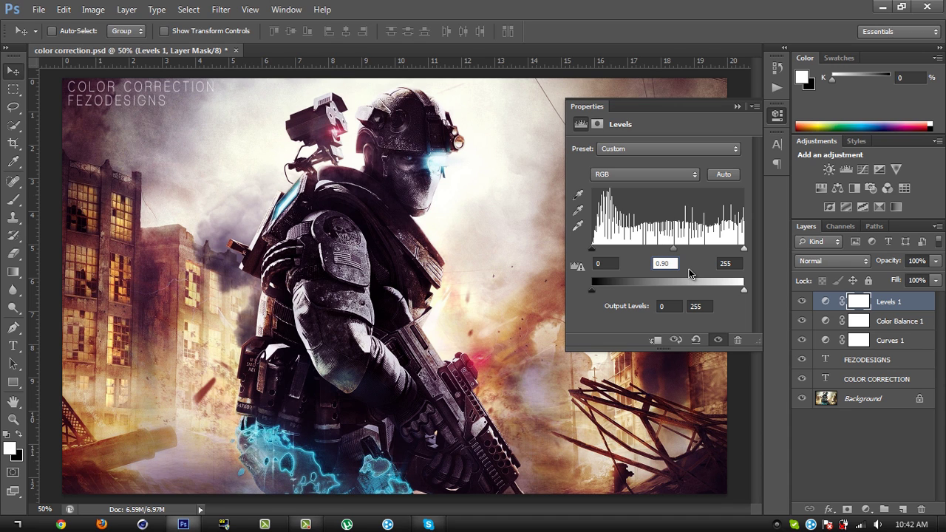
key(Return)
Add a Photo Filter adjustment layer using a custom orange filter colour
click(736, 109)
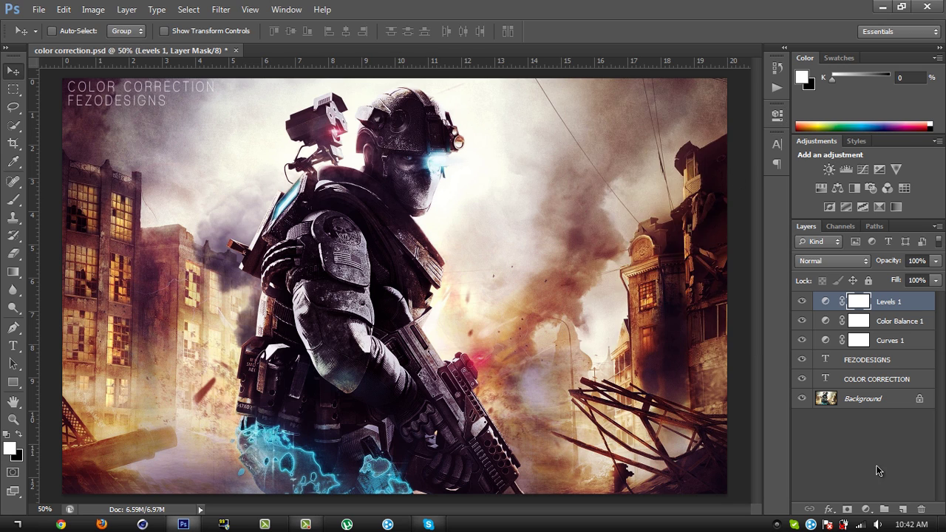
click(866, 509)
click(851, 383)
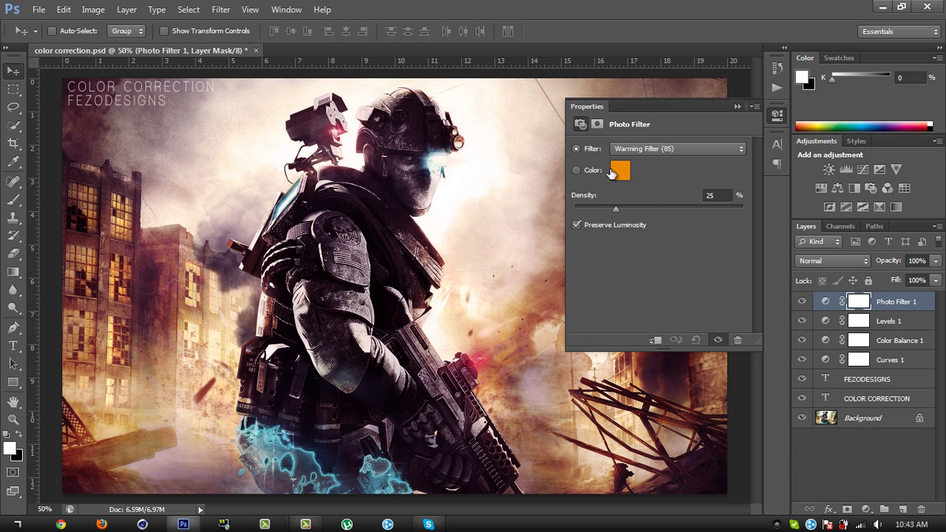
click(584, 173)
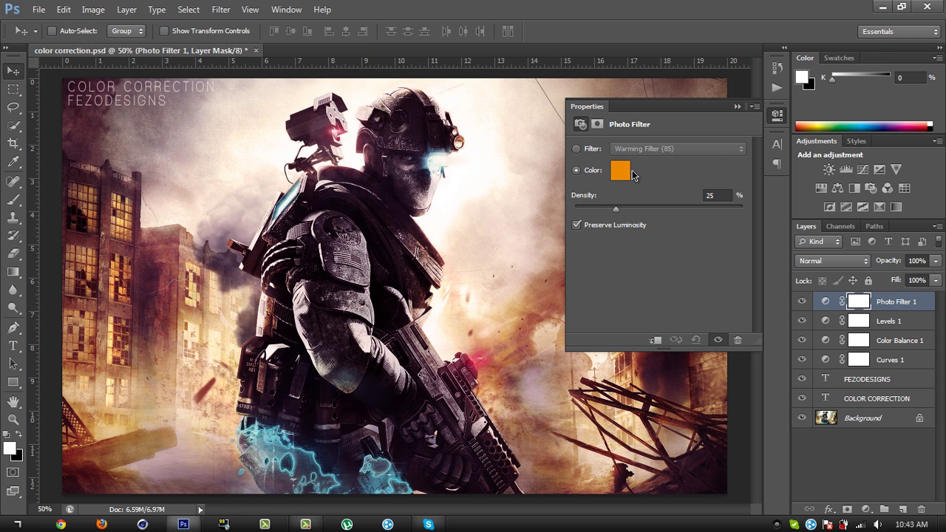
click(623, 174)
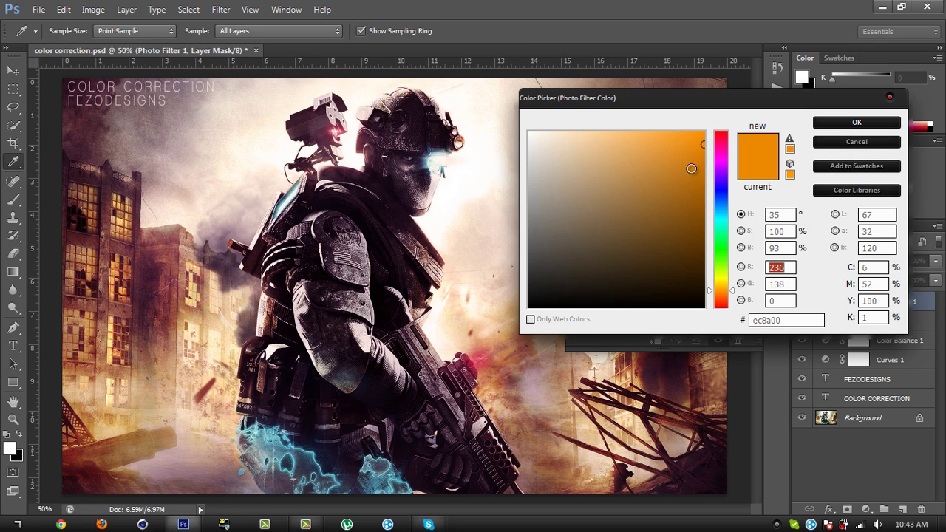
click(851, 123)
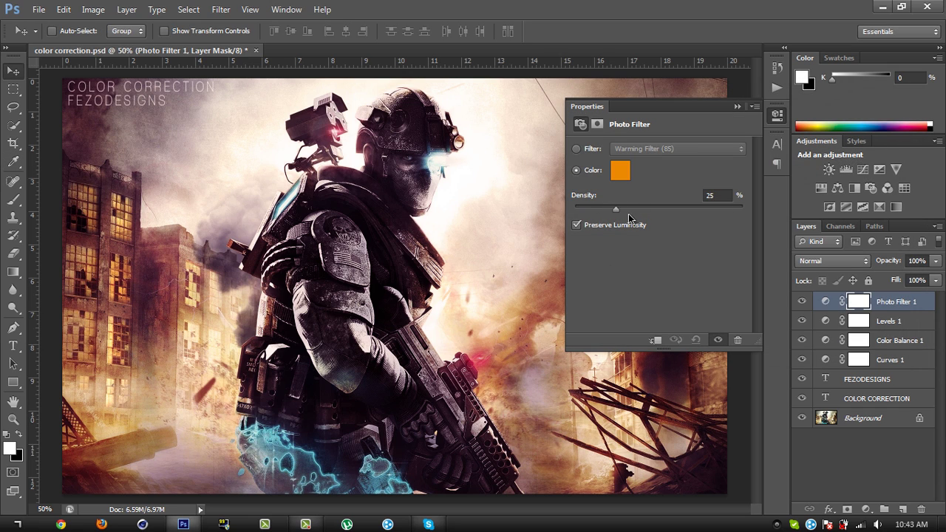
Set the Photo Filter density to 45%
click(729, 197)
text(75)
key(BackSpace)
key(BackSpace)
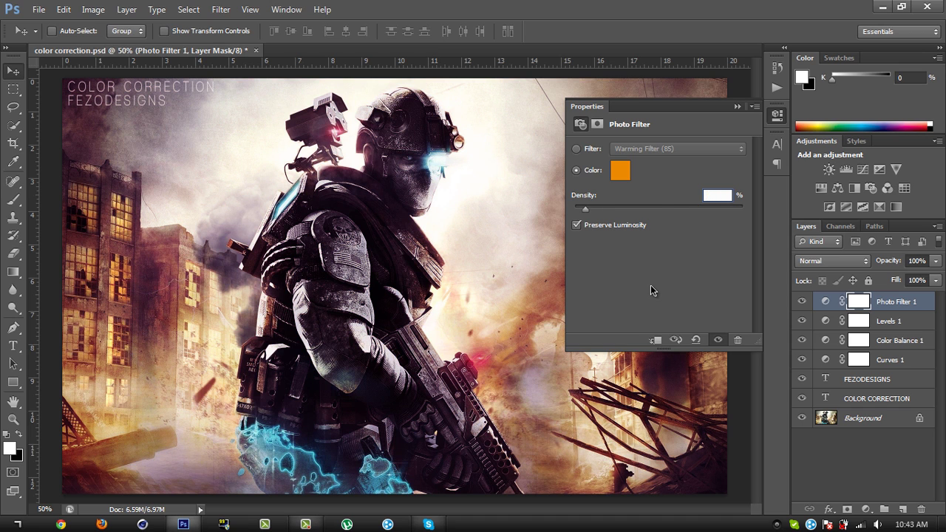
text(50)
key(BackSpace)
key(BackSpace)
text(50)
key(Return)
text(45)
key(Return)
click(736, 108)
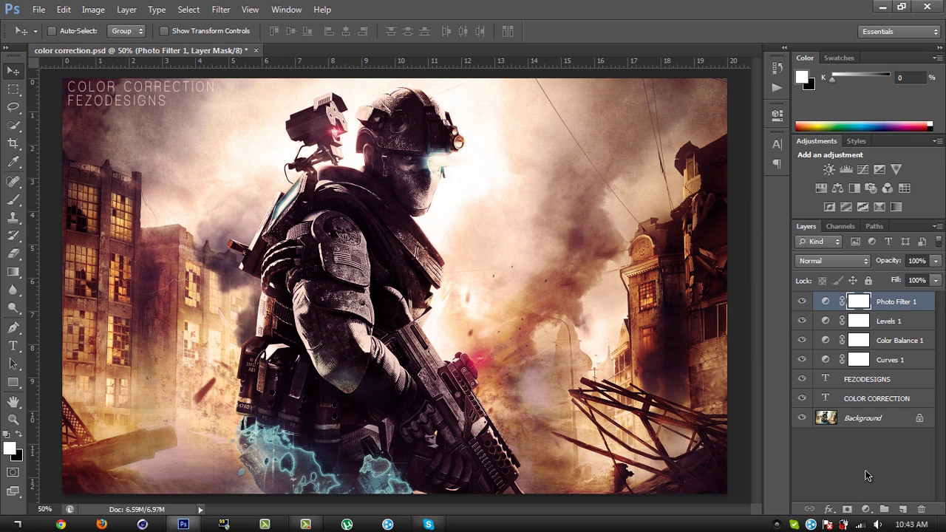
Add a Hue/Saturation adjustment layer with Saturation set to +20
click(866, 509)
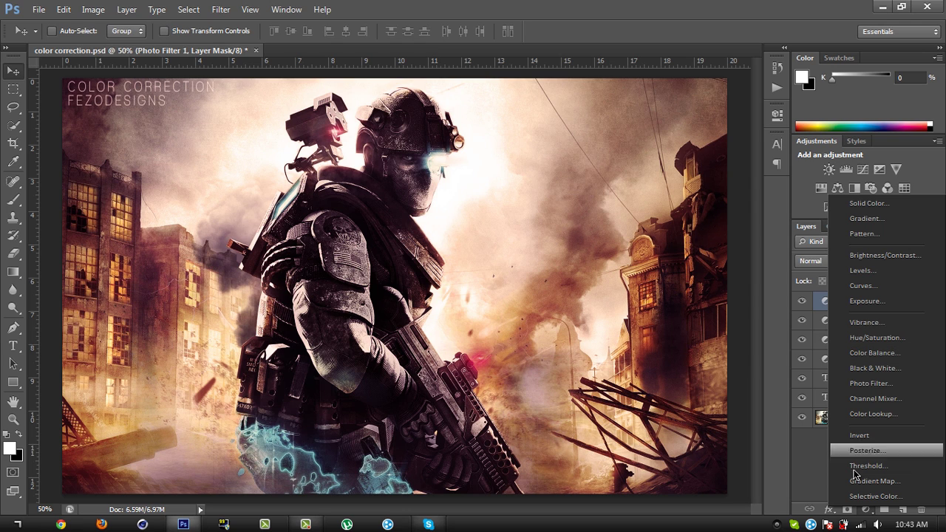
click(874, 338)
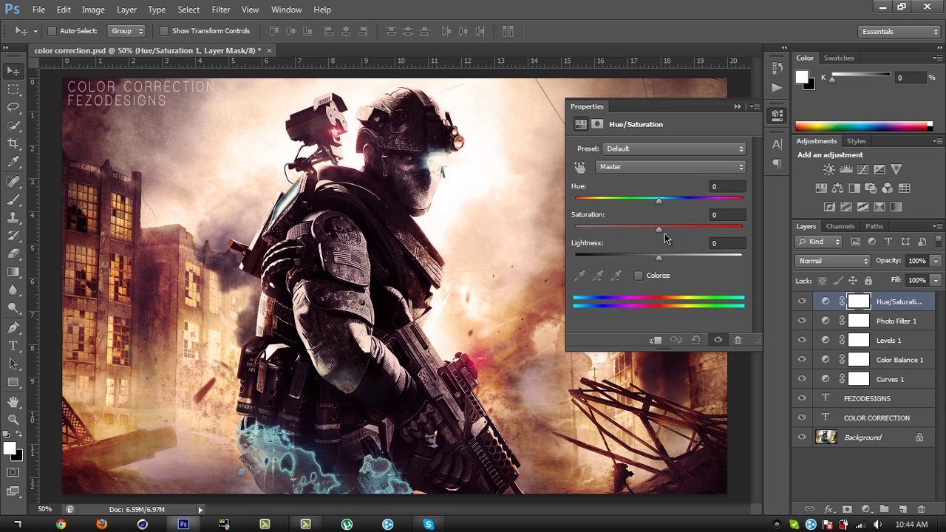
drag(660, 233, 682, 234)
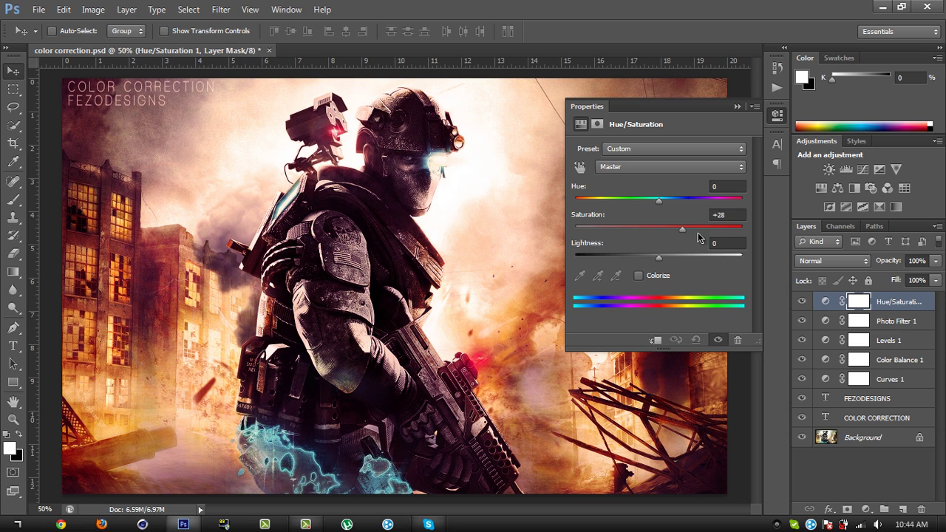
click(734, 215)
text(+20)
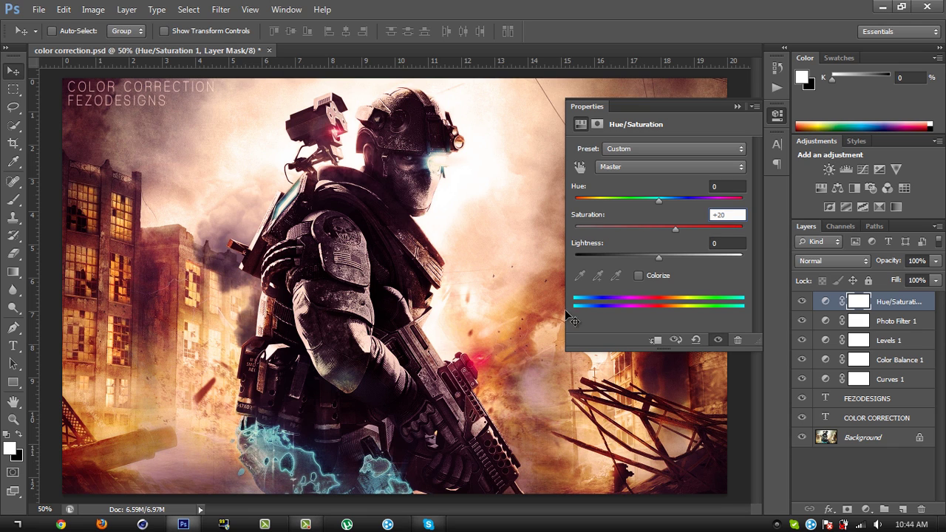
click(736, 107)
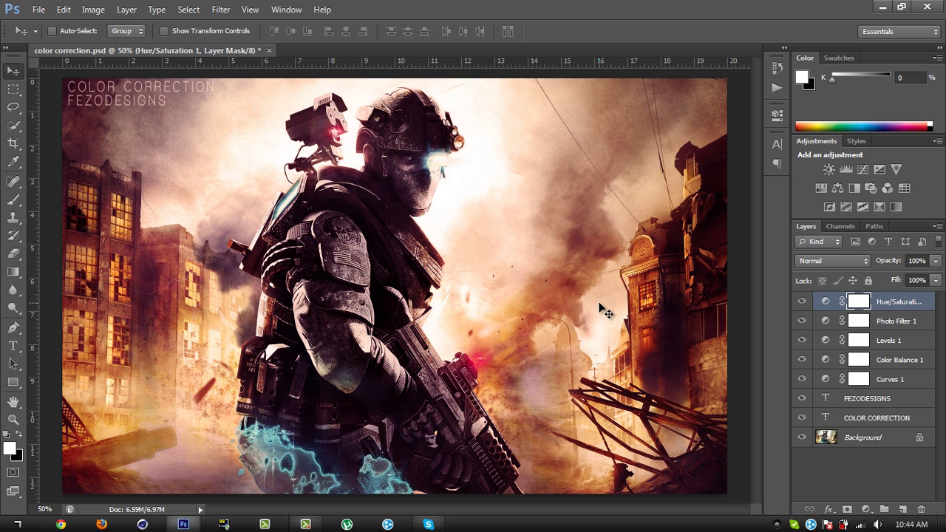
click(850, 473)
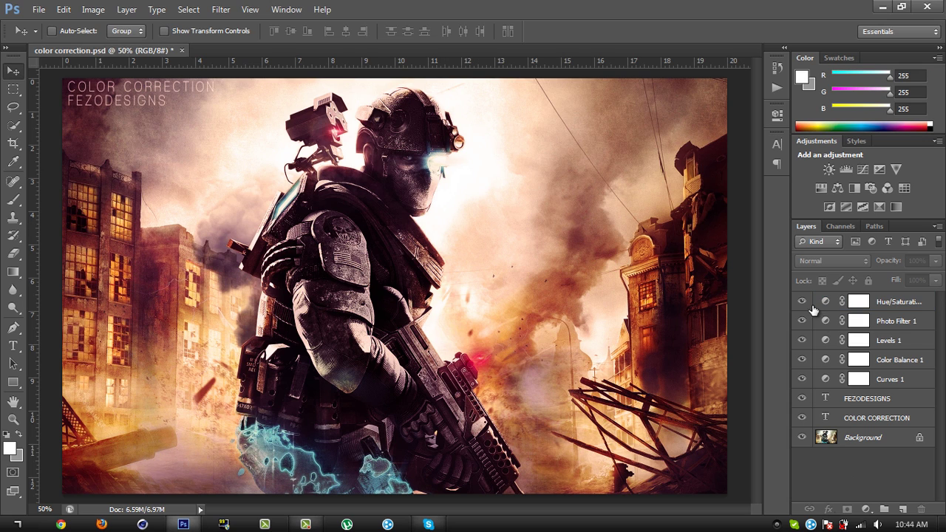
mouse_move(801, 301)
mouse_down()
mouse_move(806, 381)
mouse_move(803, 302)
mouse_up()
click(881, 8)
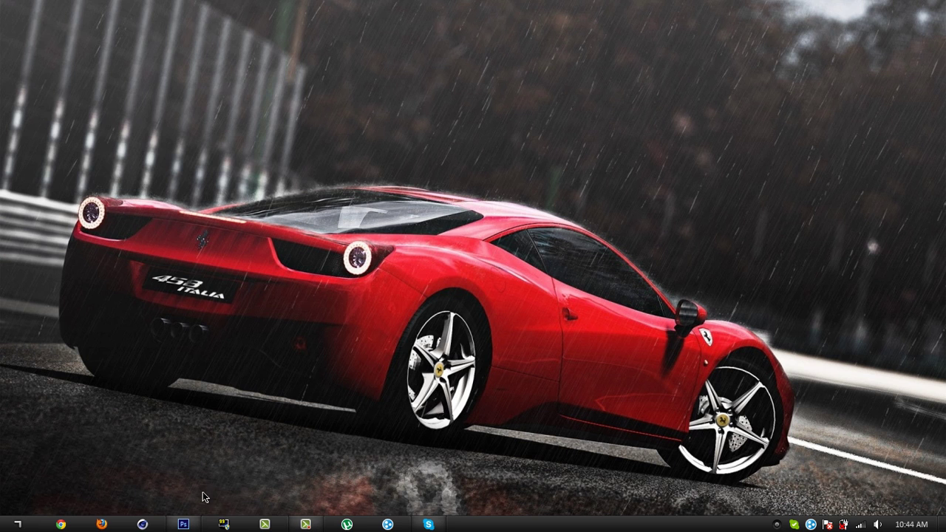
click(183, 524)
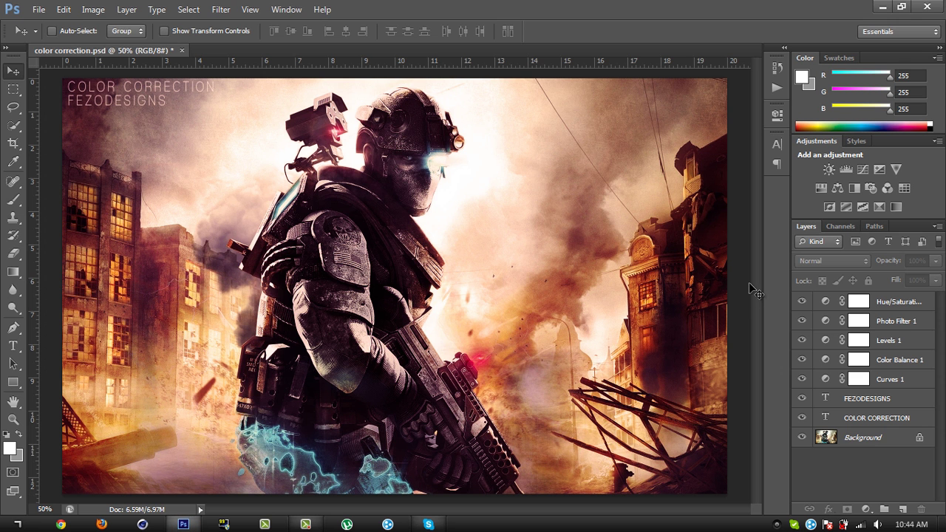